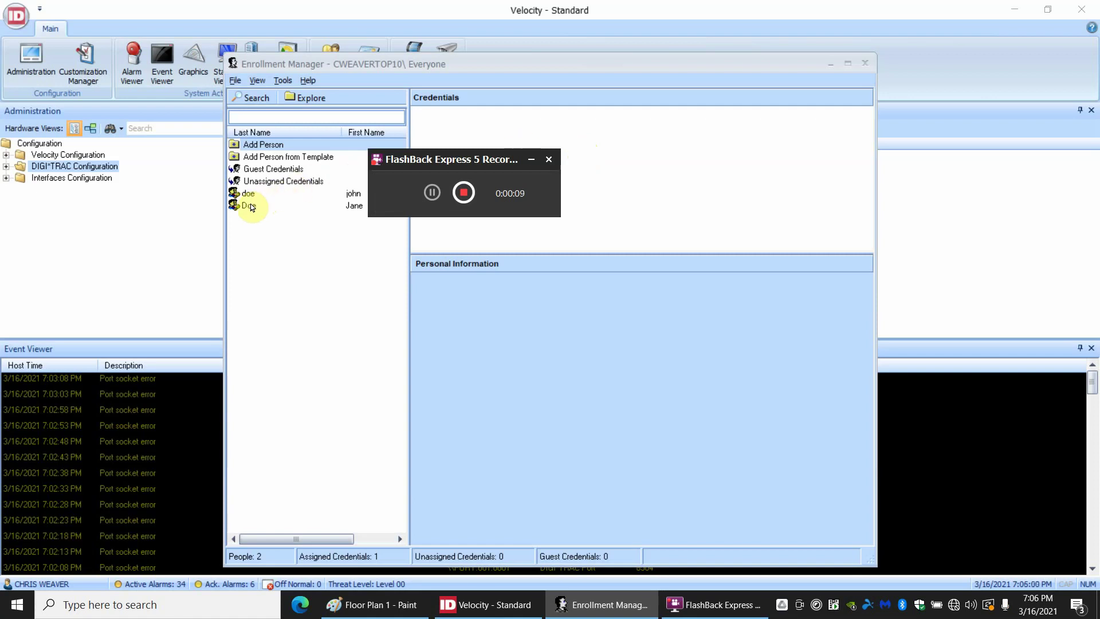
# - Review both enrolled people's credentials in Enrollment Manager, then close it
pyautogui.click(865, 65)
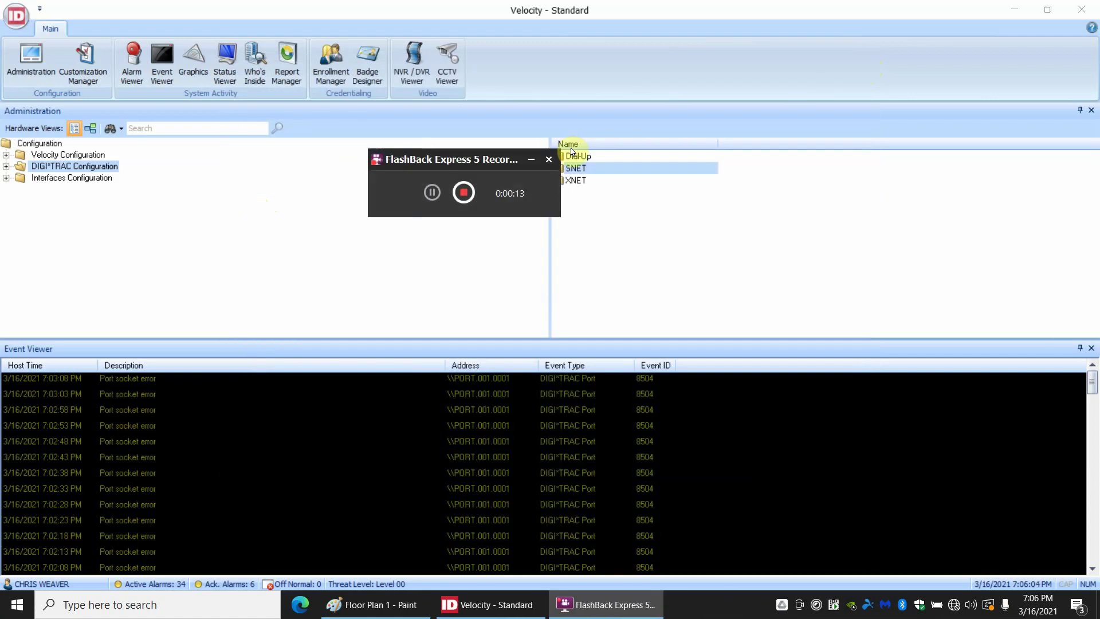
pyautogui.click(336, 64)
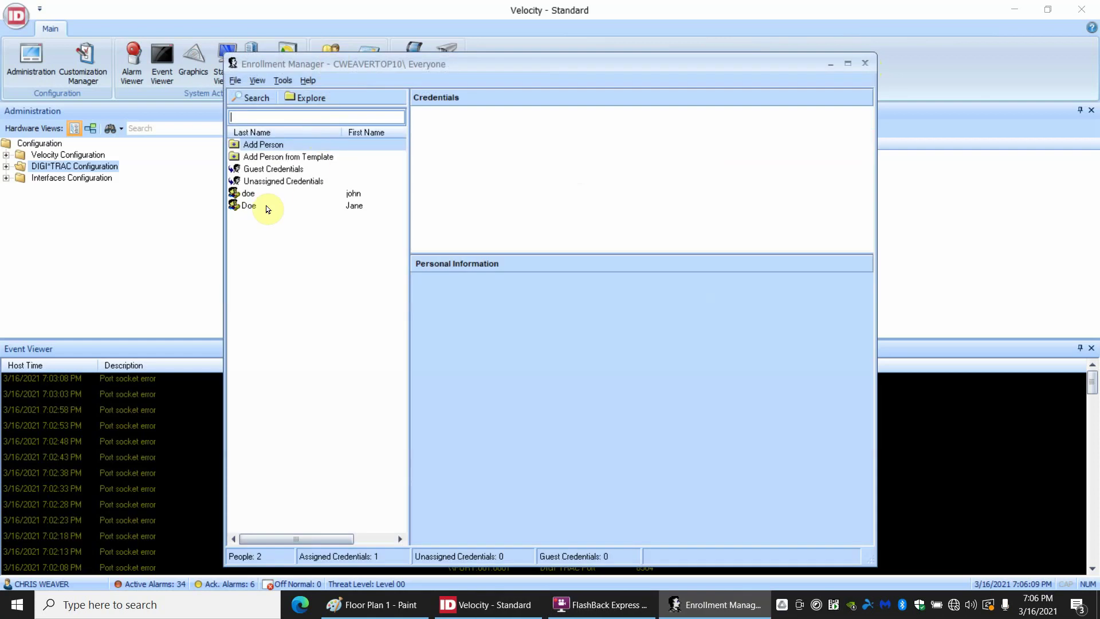
pyautogui.click(266, 206)
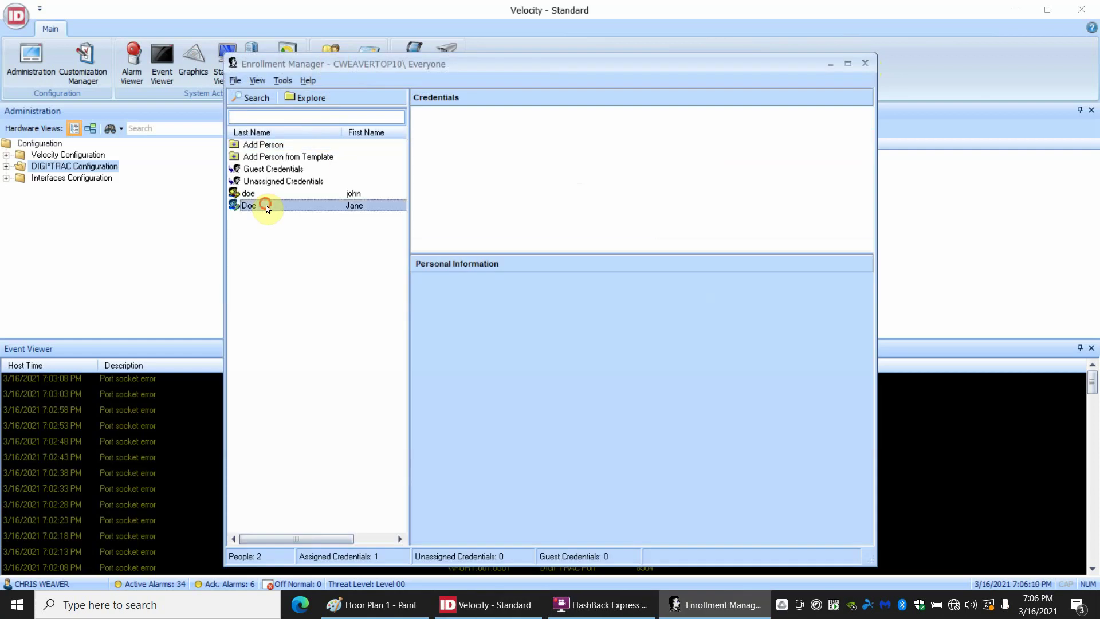
pyautogui.click(266, 195)
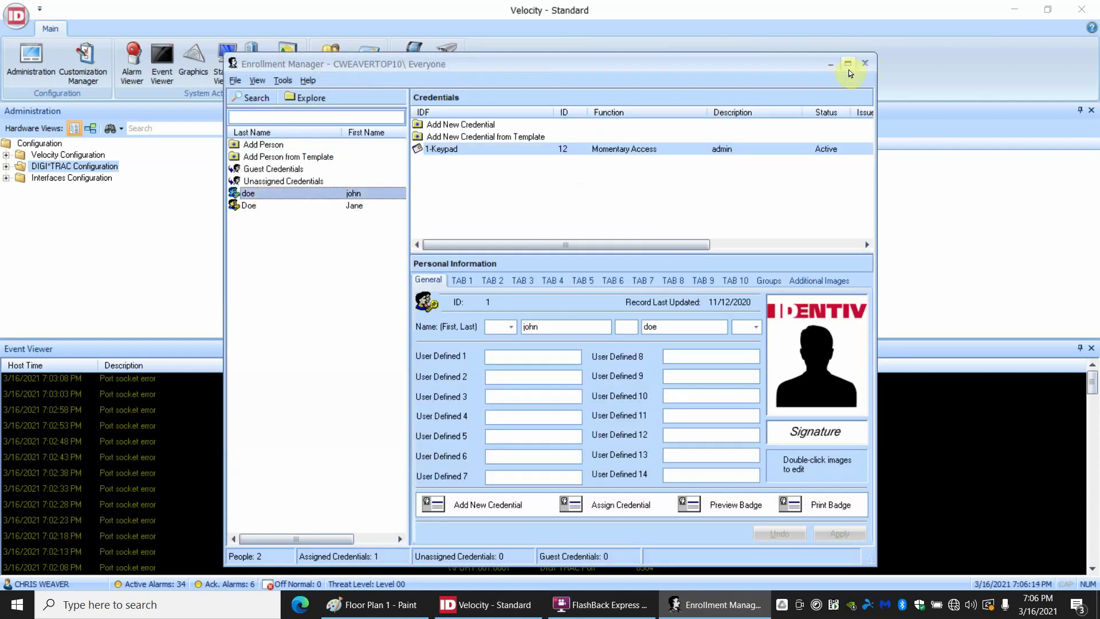
pyautogui.click(866, 62)
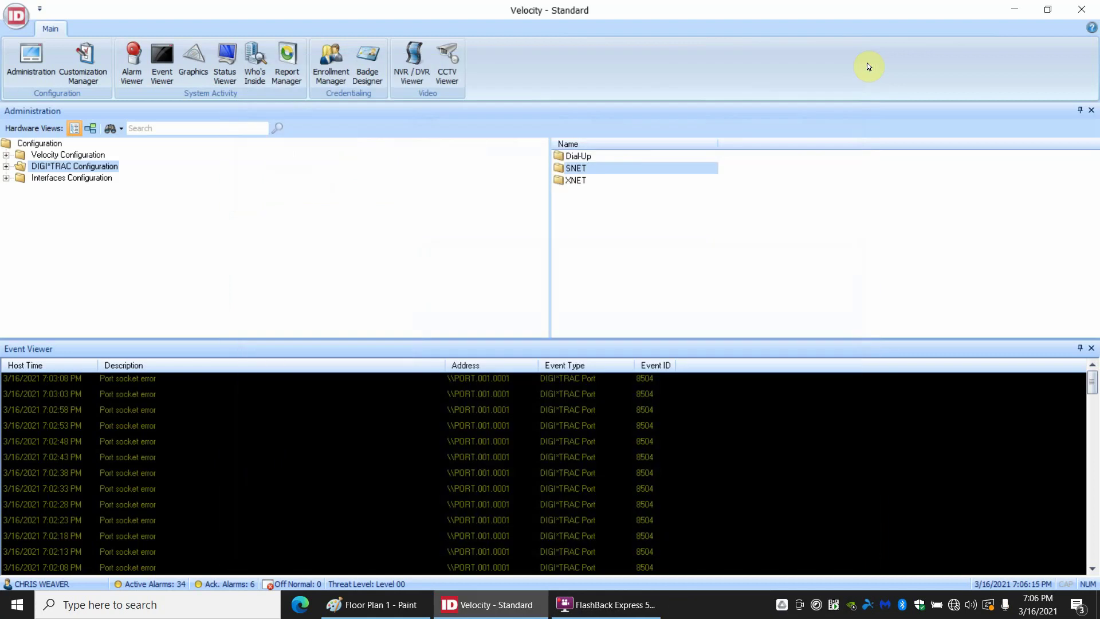
# - Expand DIGI*TRAC Configuration > XNET > New Port > New XBox and list Annex Building's components
pyautogui.click(128, 379)
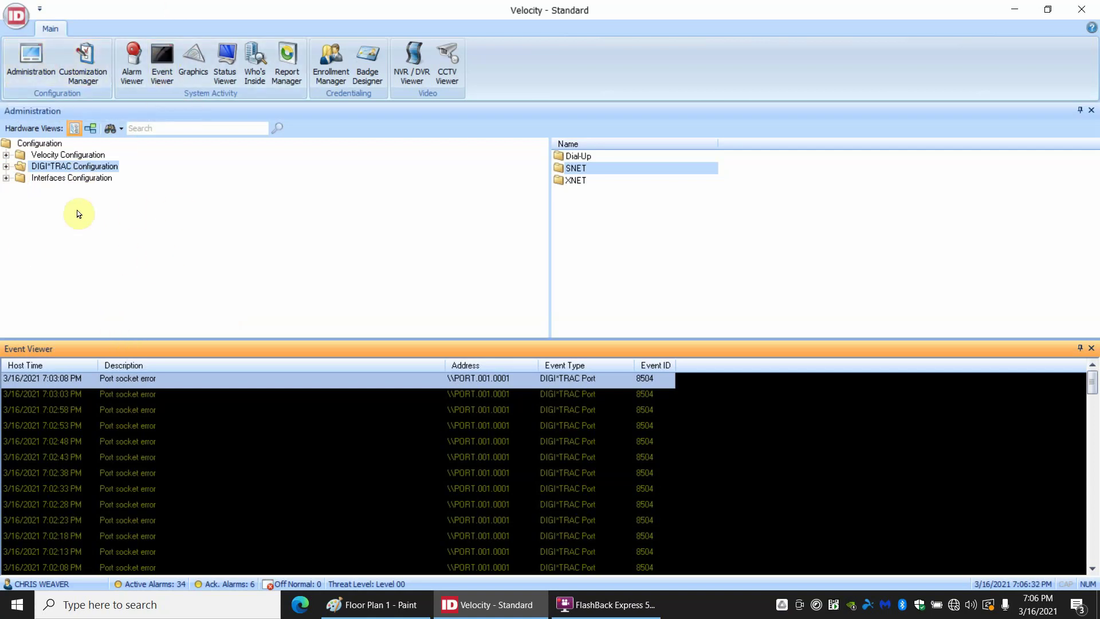
pyautogui.click(7, 167)
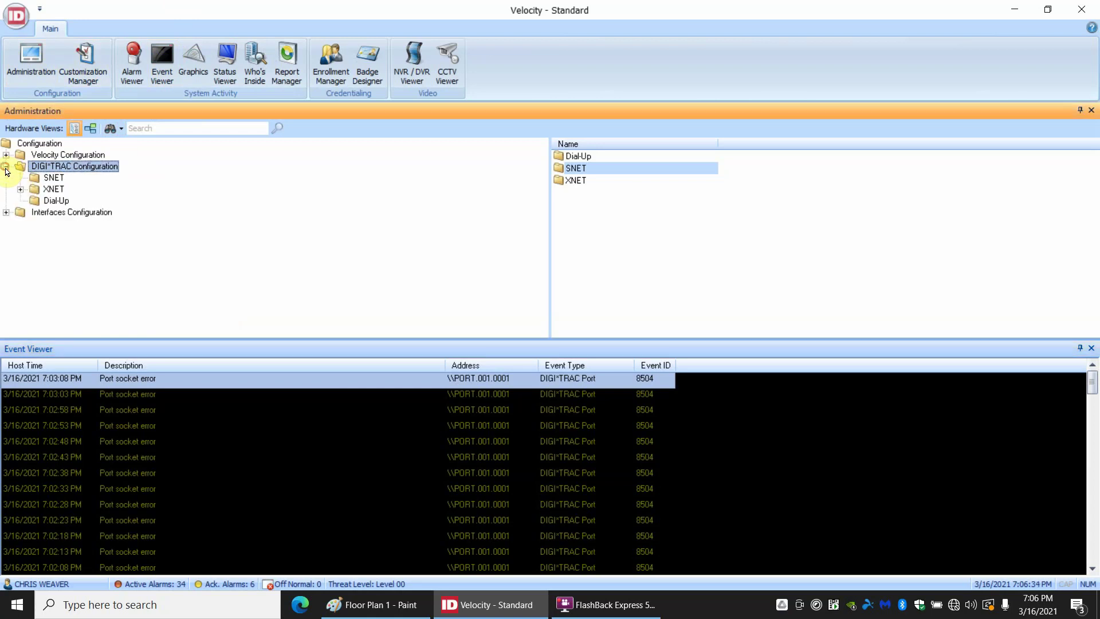
pyautogui.click(22, 194)
pyautogui.click(33, 202)
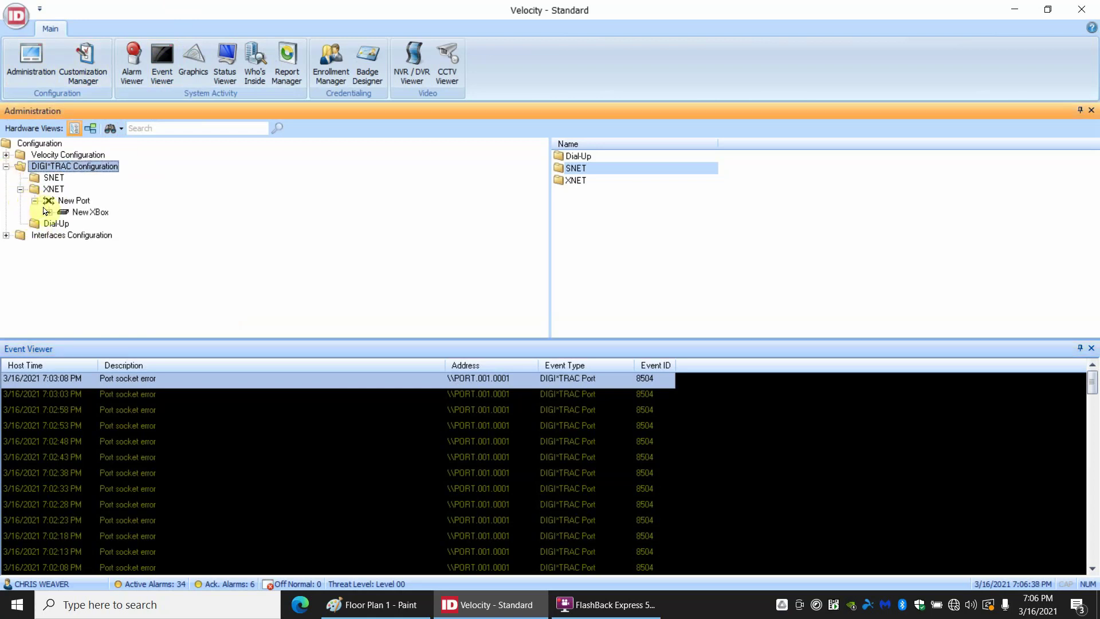
pyautogui.click(50, 214)
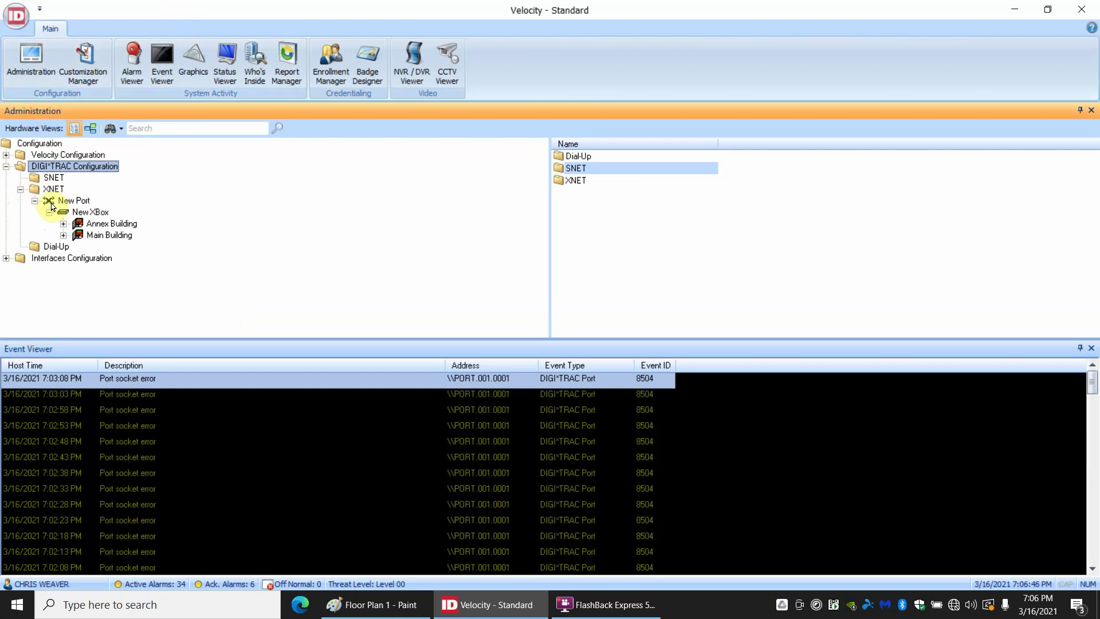
pyautogui.click(94, 225)
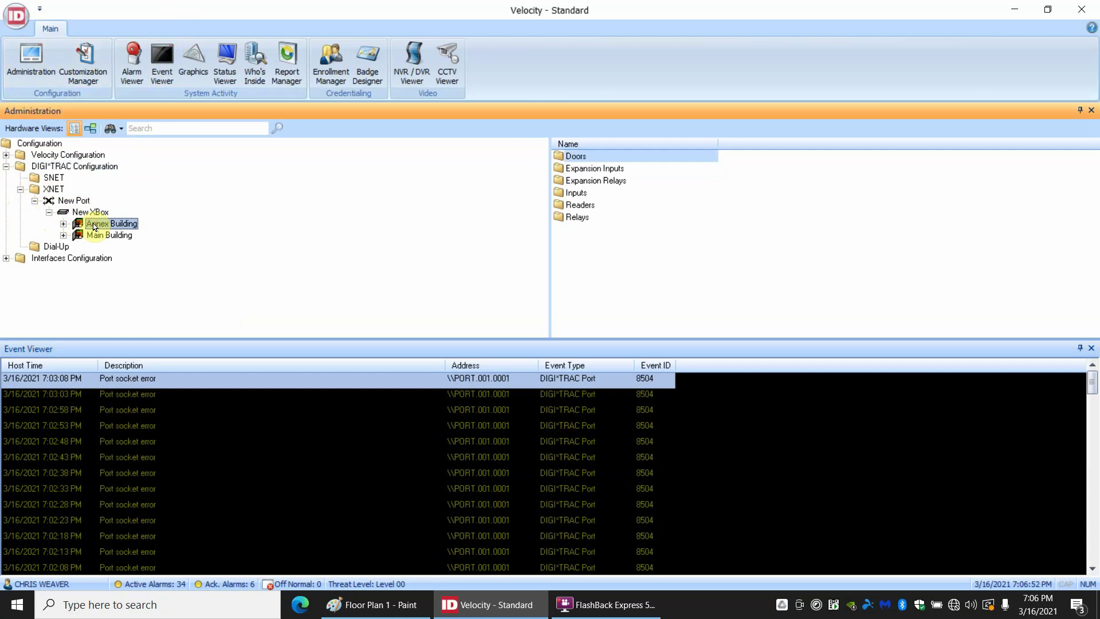
# - Download the current date and time to the Annex Building controller
pyautogui.rightClick(95, 227)
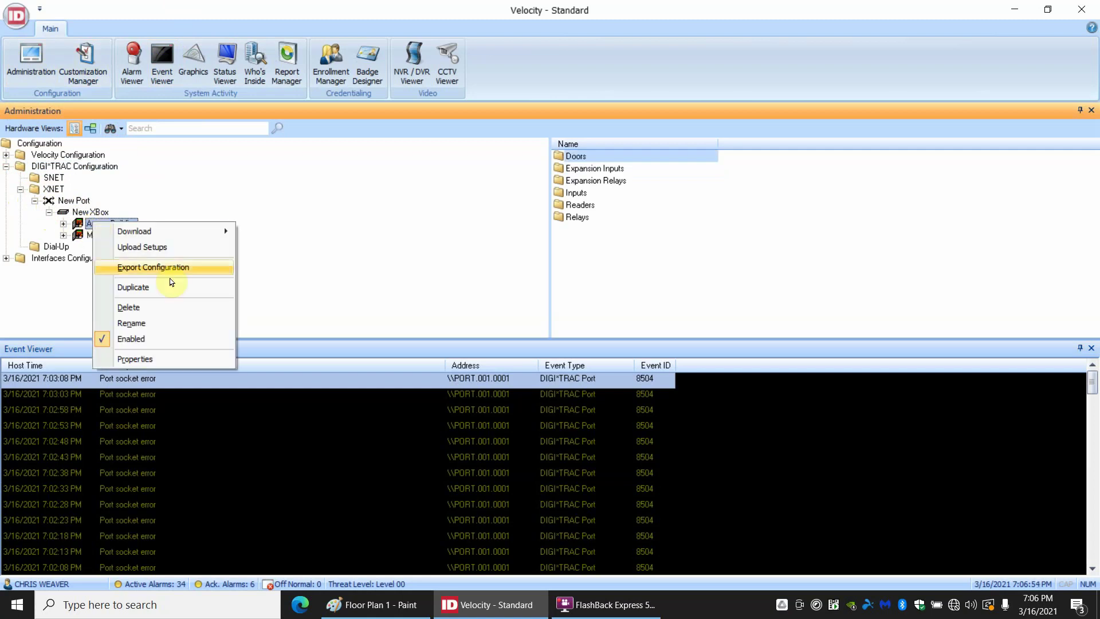
pyautogui.moveTo(201, 237)
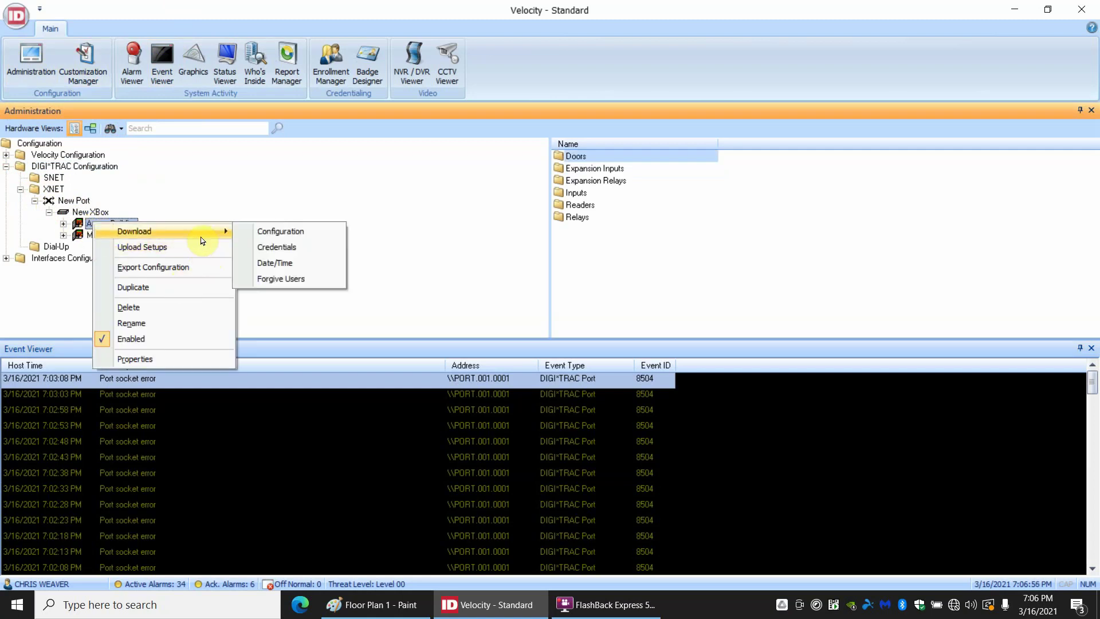
pyautogui.click(294, 263)
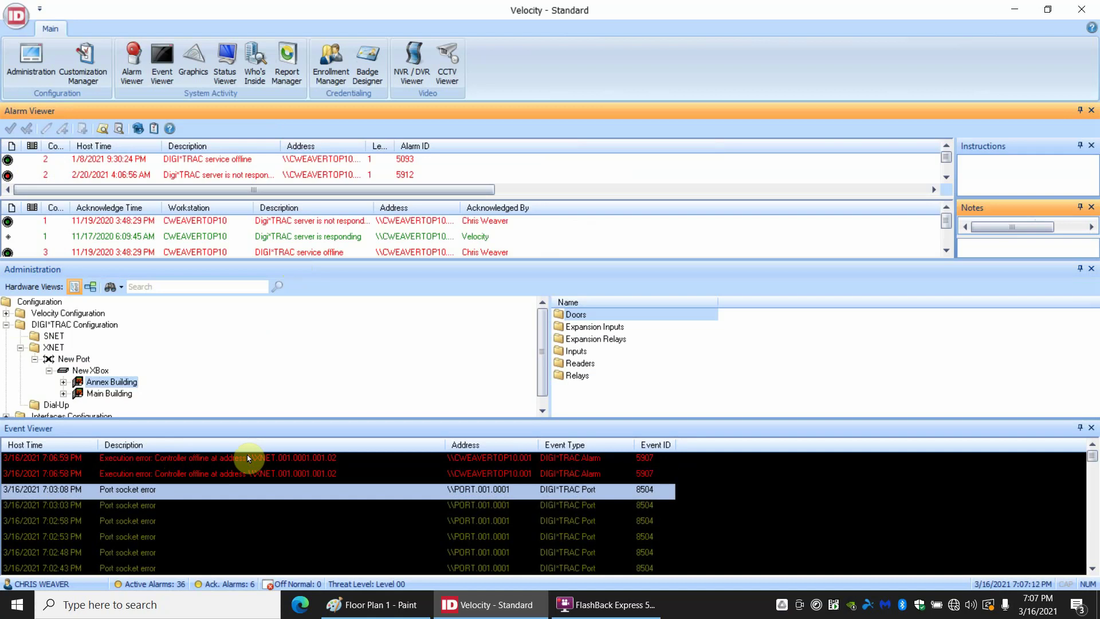
# - Search Windows for 'service' and launch the Services console
pyautogui.click(152, 599)
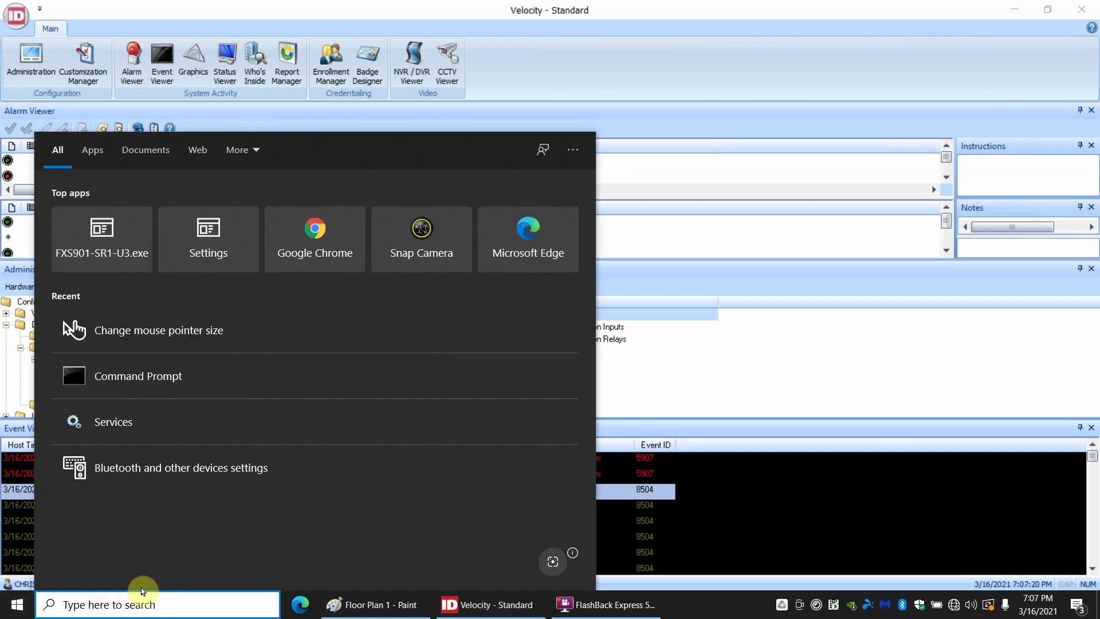
pyautogui.write('service')
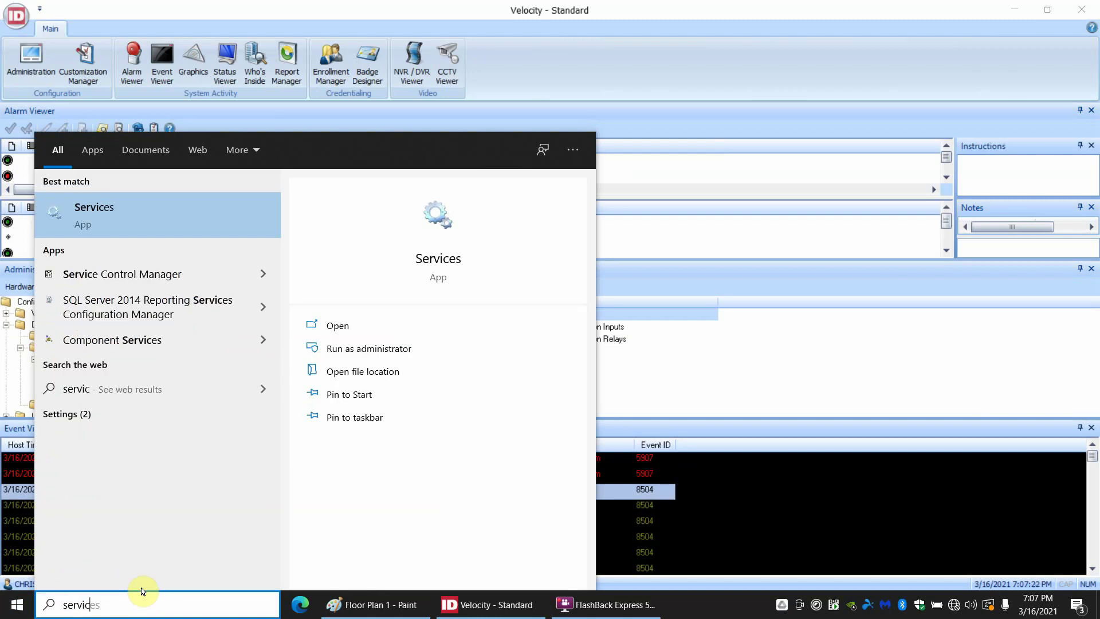
pyautogui.click(143, 222)
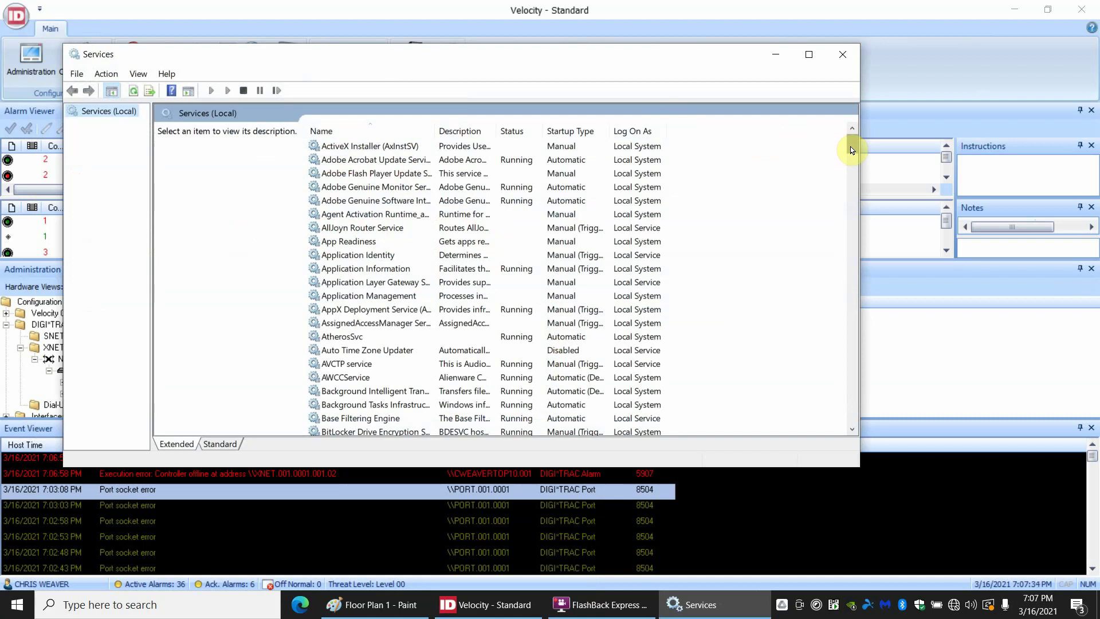
# - Scroll to the Velocity services and confirm CCTV through SQL Writer are running with Automatic startup
pyautogui.moveTo(848, 160); pyautogui.dragTo(854, 377)
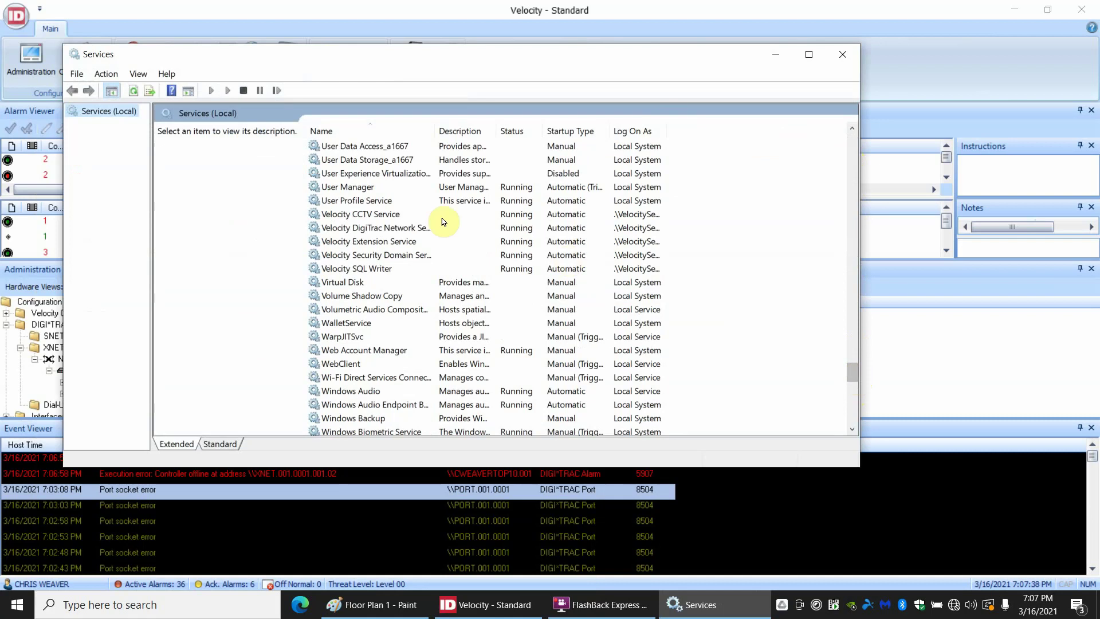
pyautogui.click(380, 217)
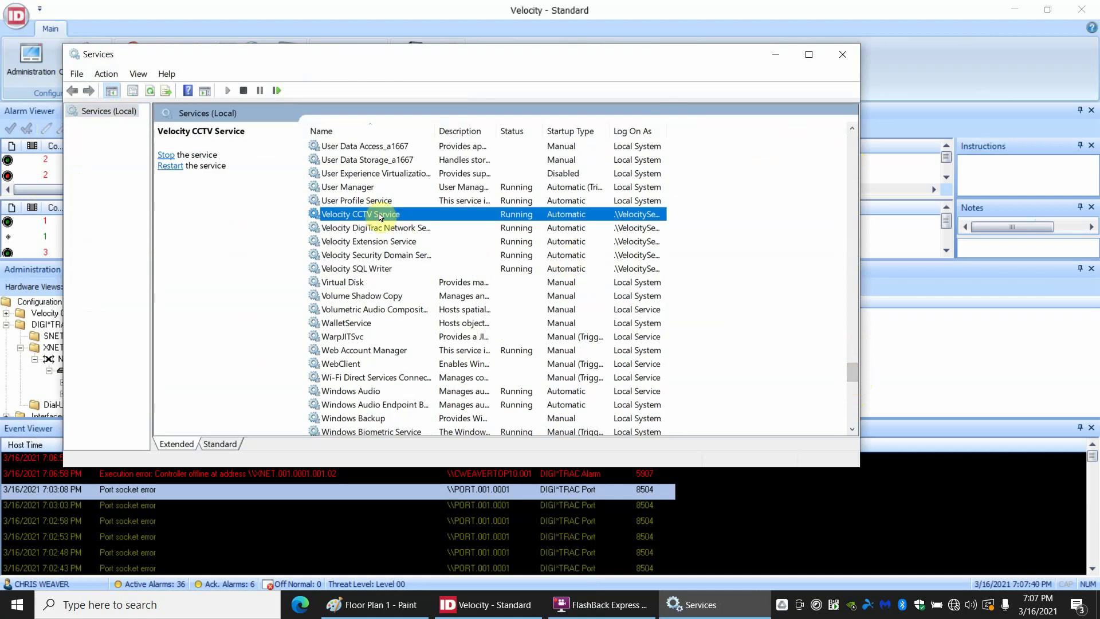
pyautogui.click(373, 270)
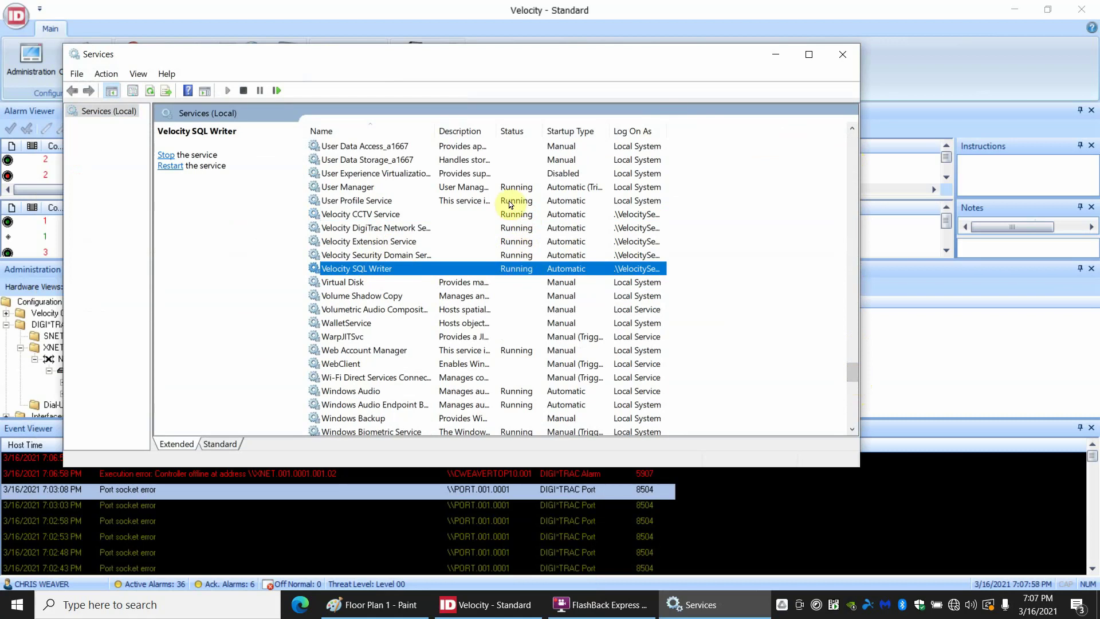
# - Close Services and the alarm panel, then expand XNET down to New Port
pyautogui.click(839, 54)
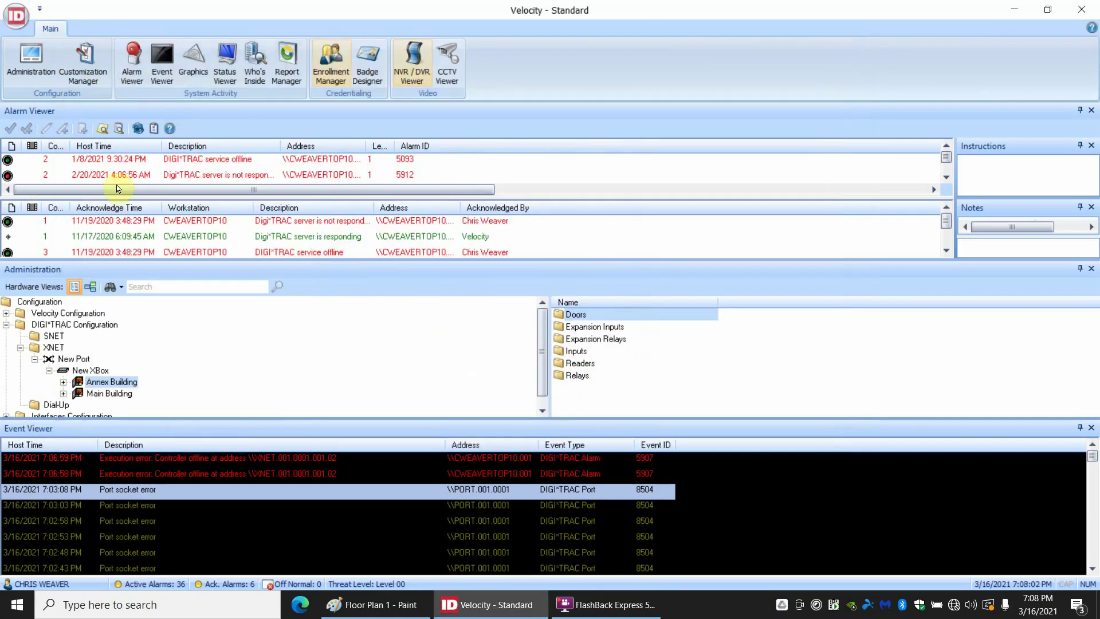
pyautogui.click(1092, 111)
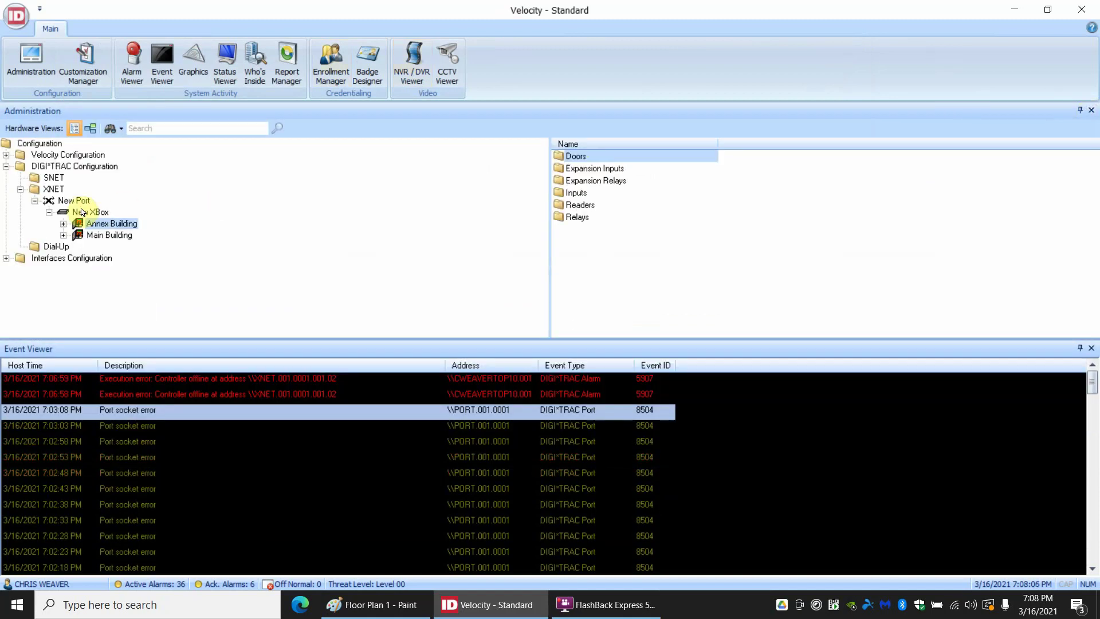
pyautogui.click(52, 190)
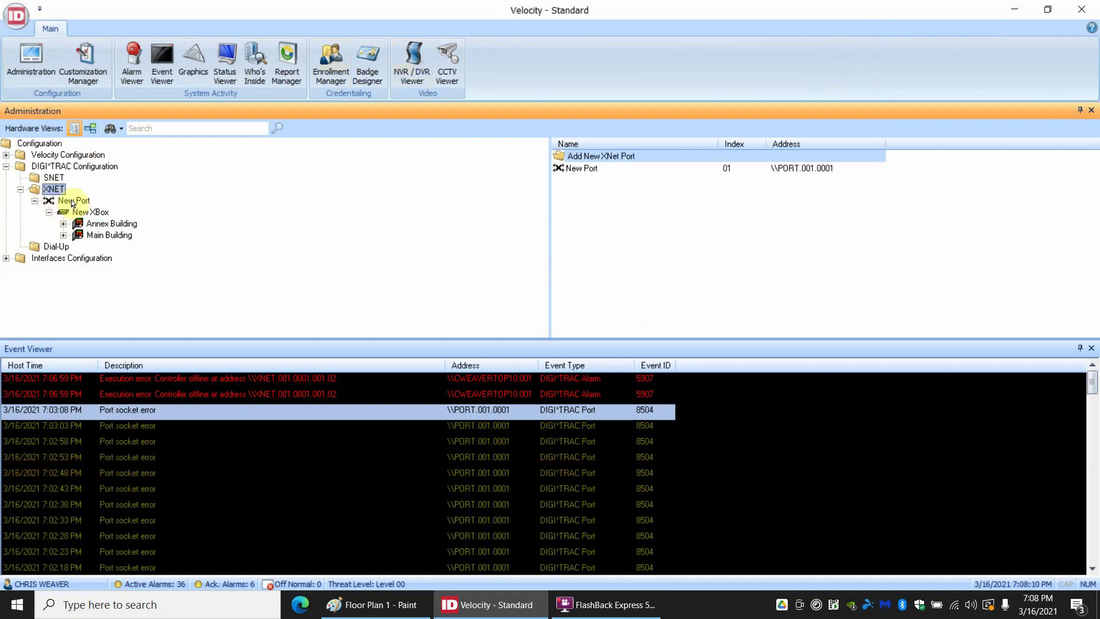
pyautogui.click(72, 202)
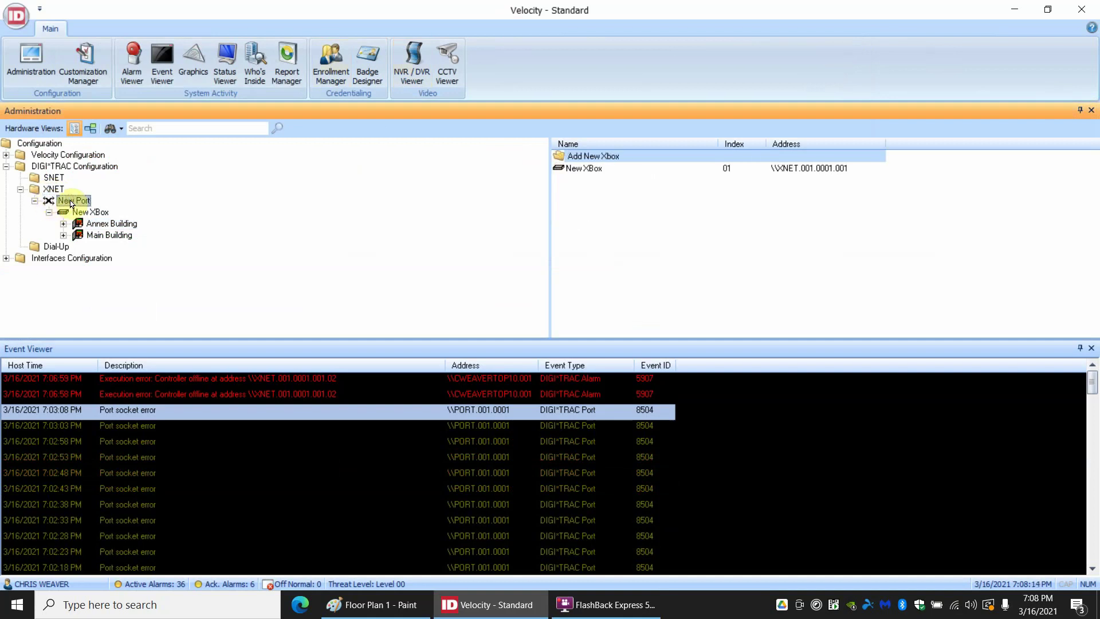
# - Untick Enabled to take New Port offline, then bring up its actions again
pyautogui.rightClick(70, 200)
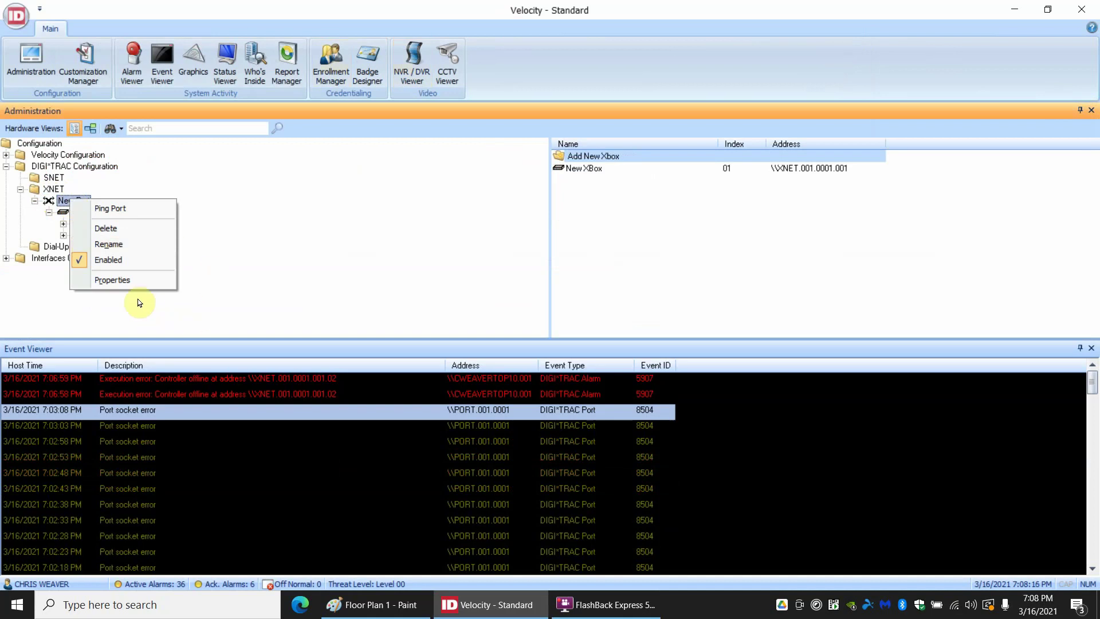
pyautogui.click(116, 263)
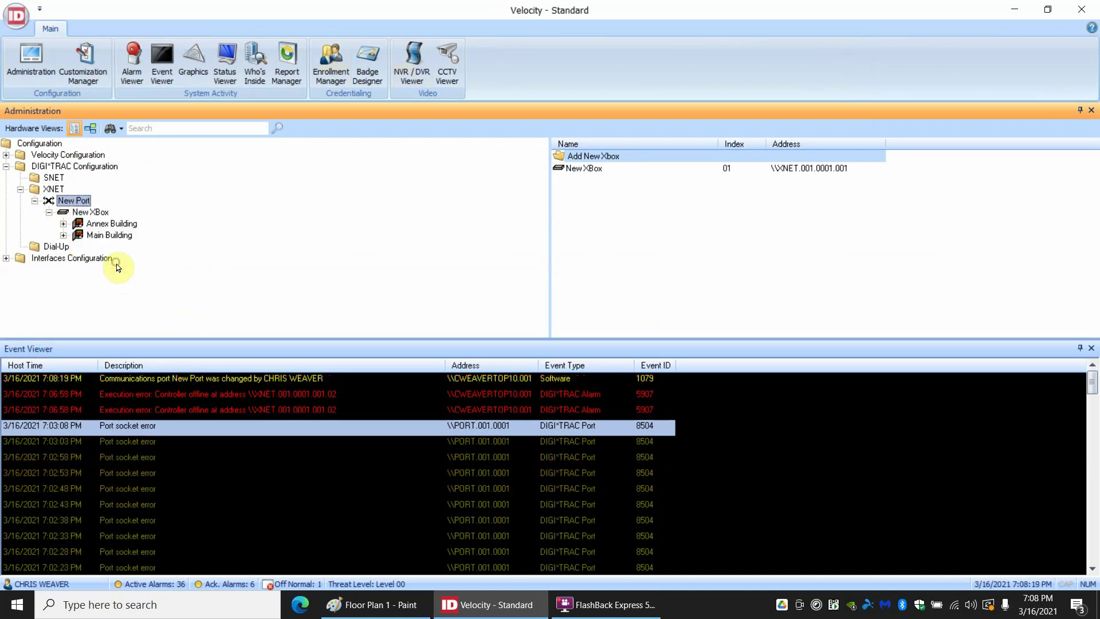
pyautogui.rightClick(85, 204)
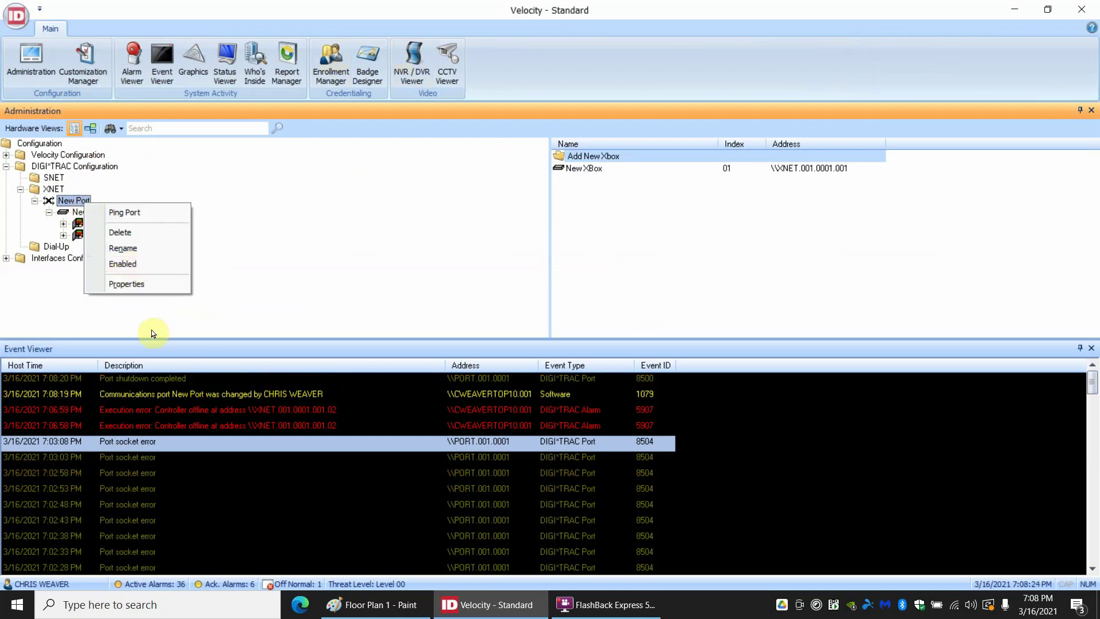
pyautogui.click(142, 289)
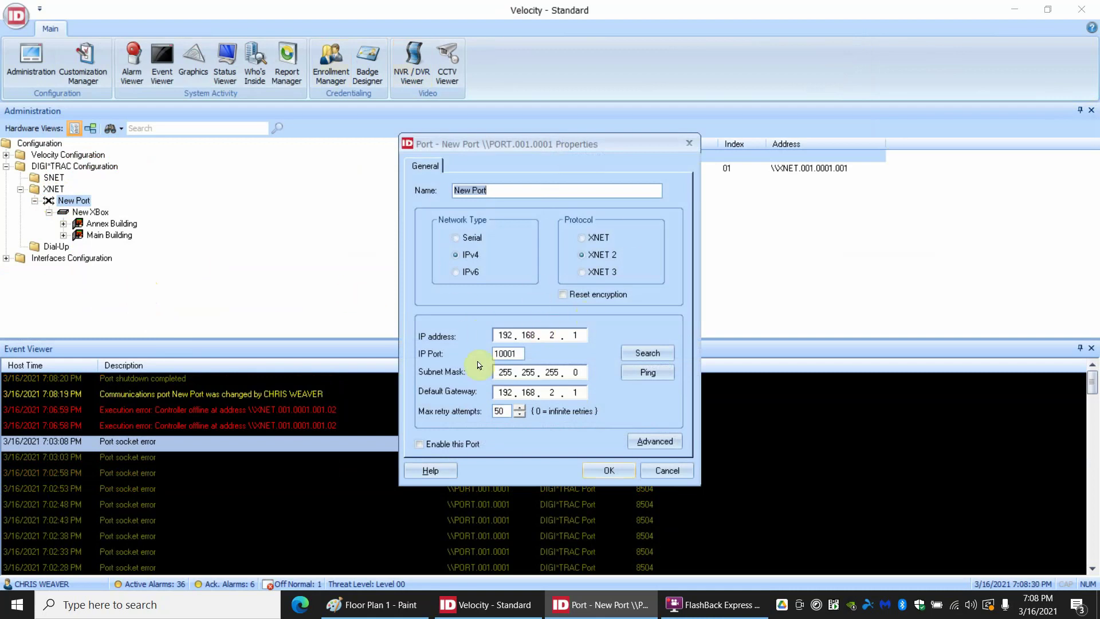
# - Ping the port address 192.168.2.1 from the Port Properties dialog
pyautogui.click(644, 373)
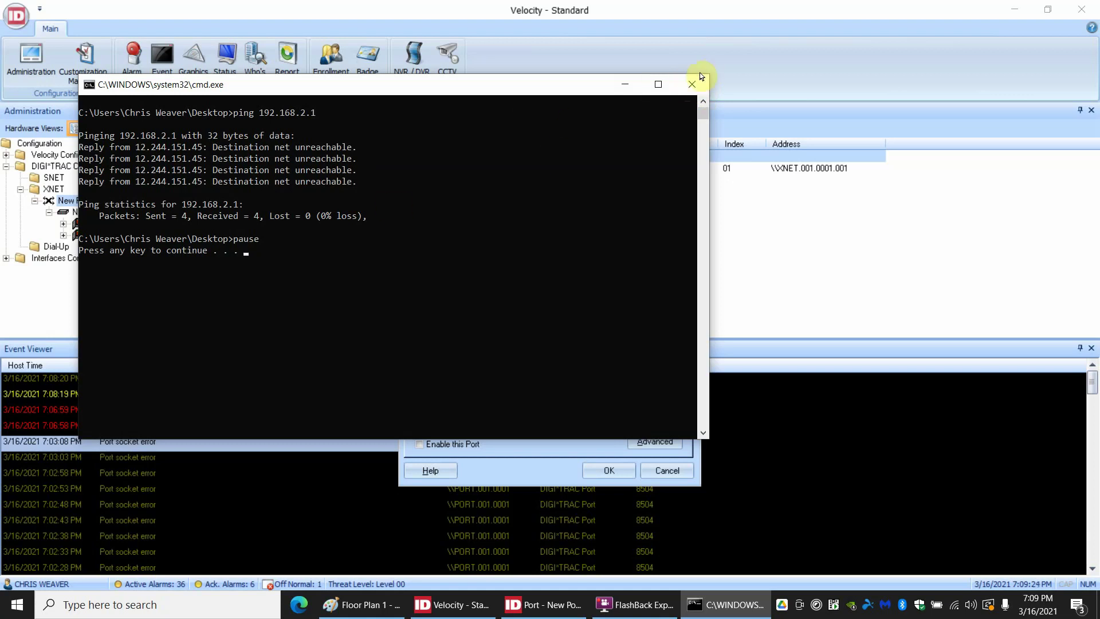
# - Close the ping window, re-enable New Port with Reset encryption checked, and save
pyautogui.click(692, 84)
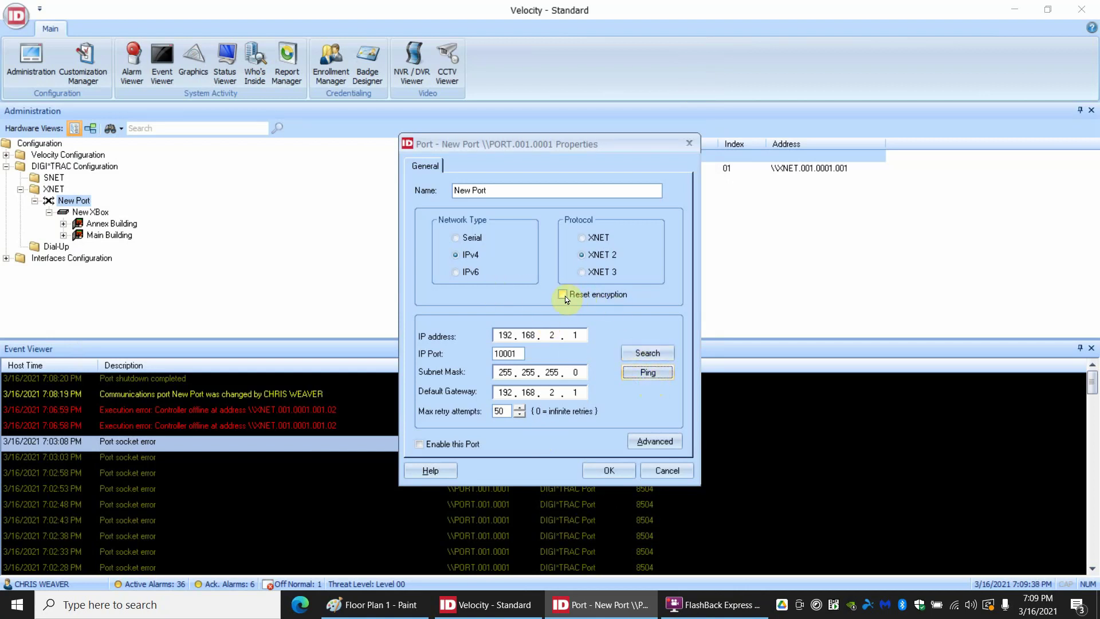
pyautogui.click(565, 295)
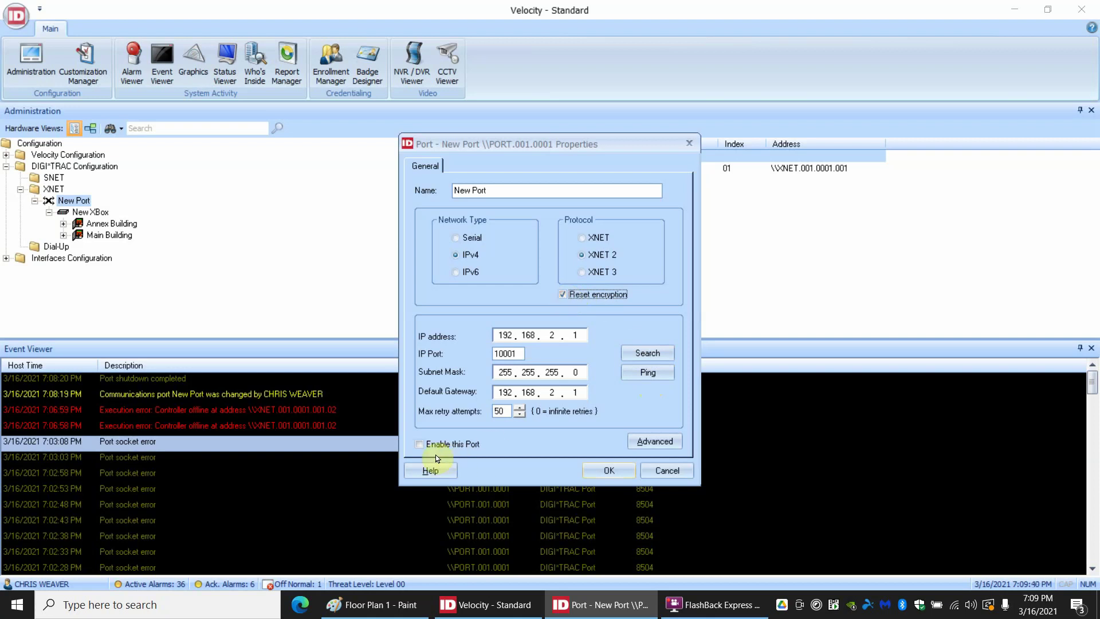
pyautogui.click(420, 444)
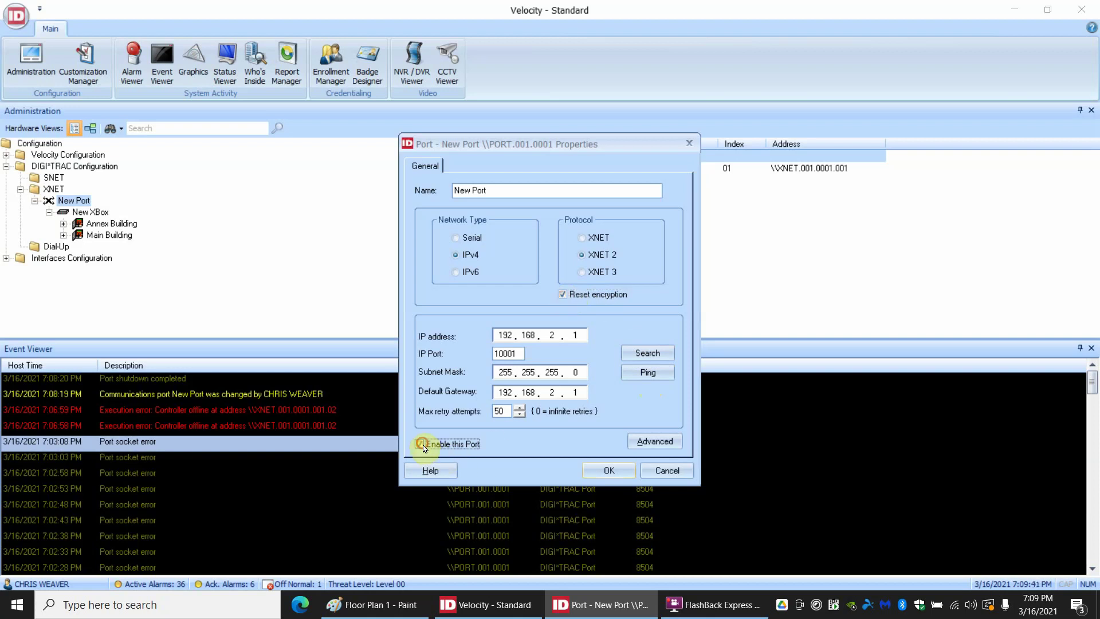
pyautogui.click(605, 472)
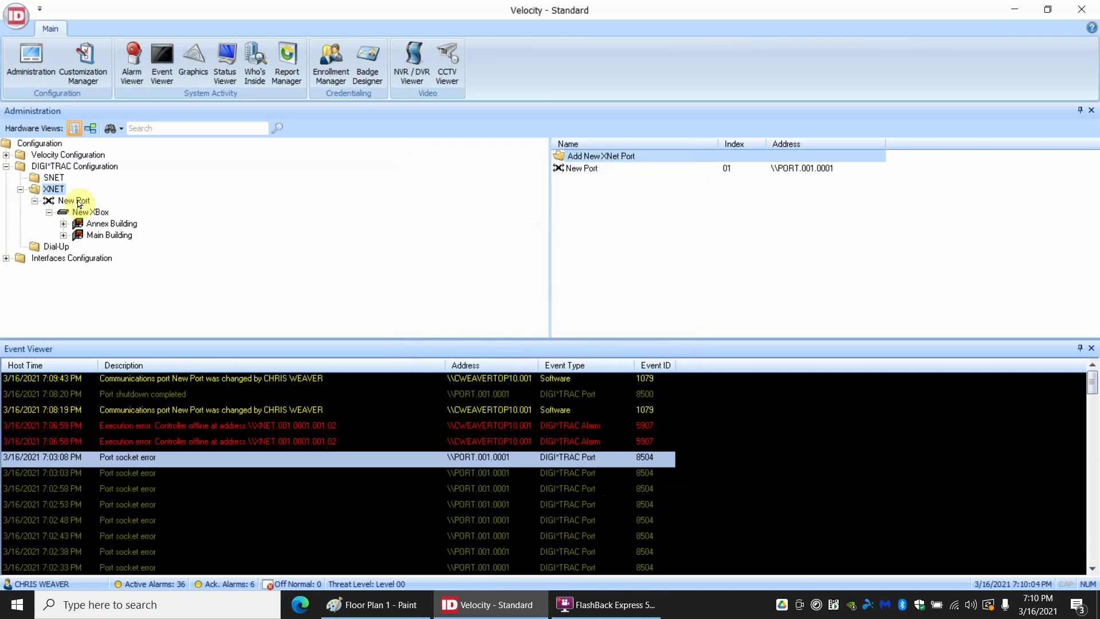
# - Check that Annex Building and Main Building under New XBox both remain Enabled
pyautogui.click(94, 211)
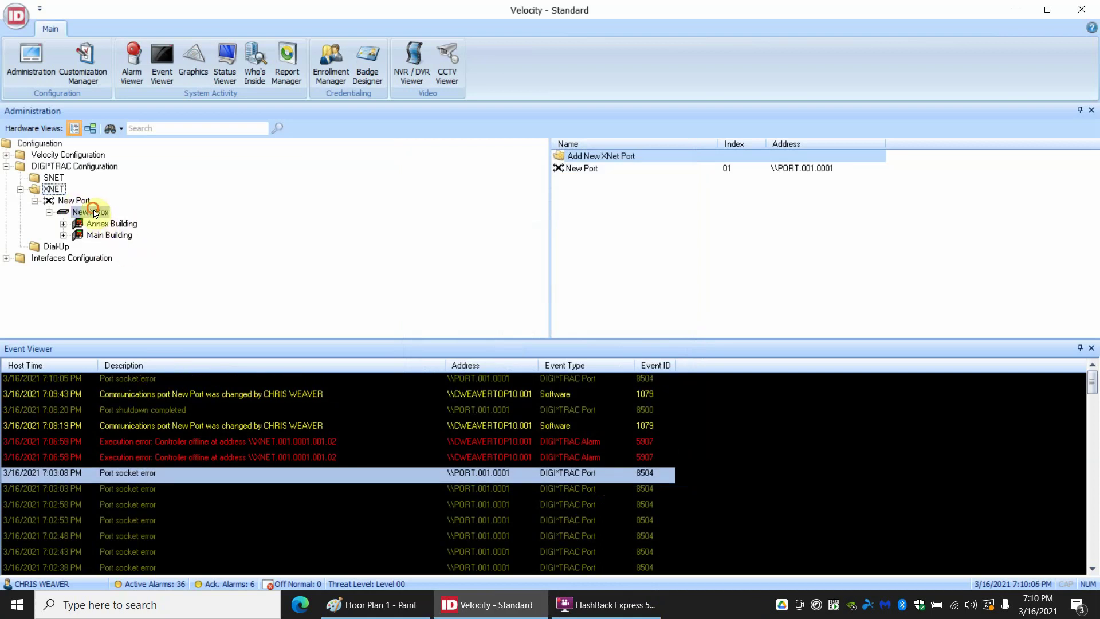
pyautogui.click(88, 204)
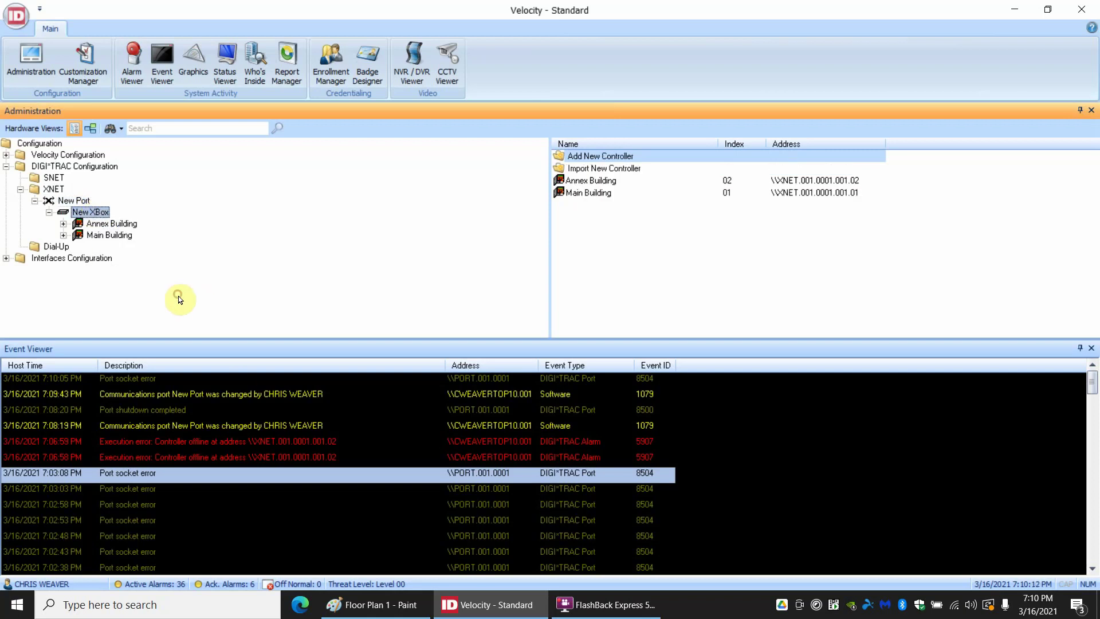
pyautogui.rightClick(99, 223)
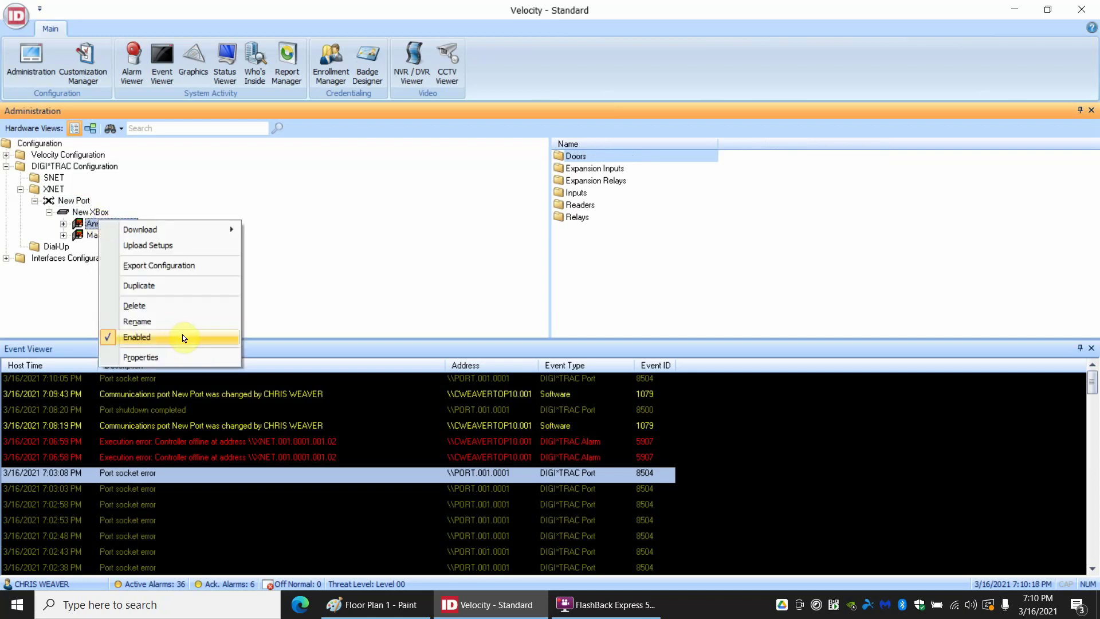
pyautogui.click(344, 309)
pyautogui.click(114, 236)
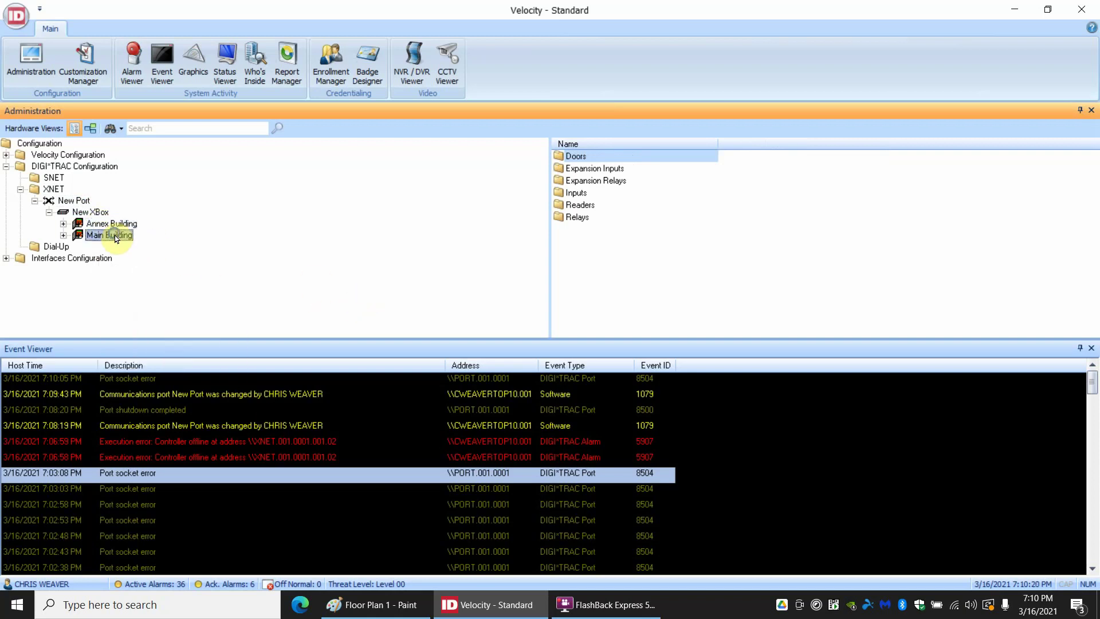
pyautogui.rightClick(116, 237)
pyautogui.click(360, 313)
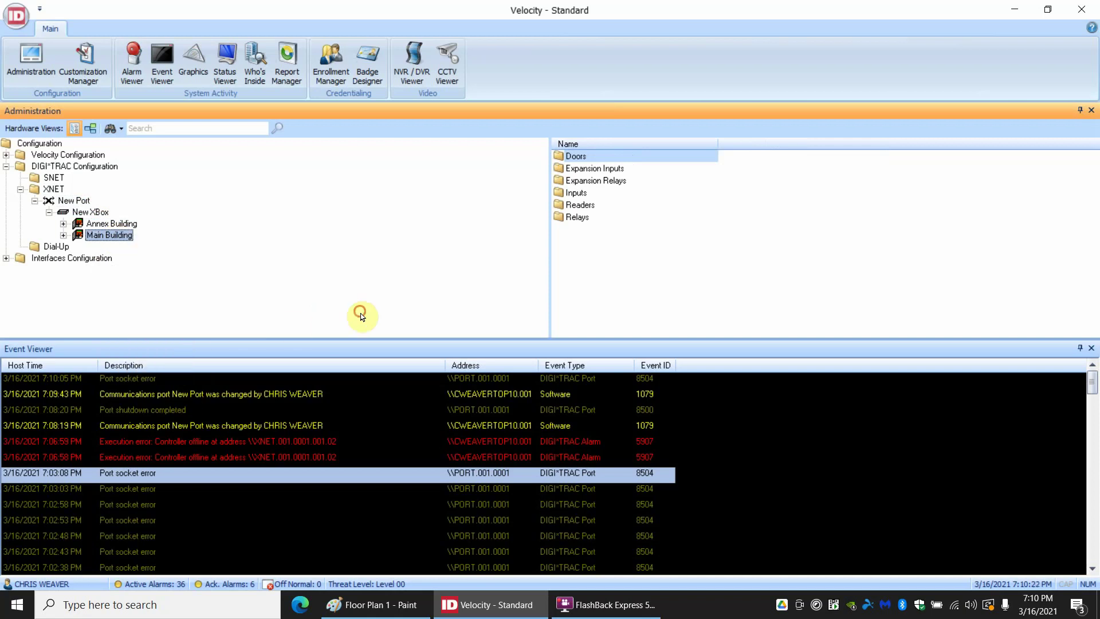